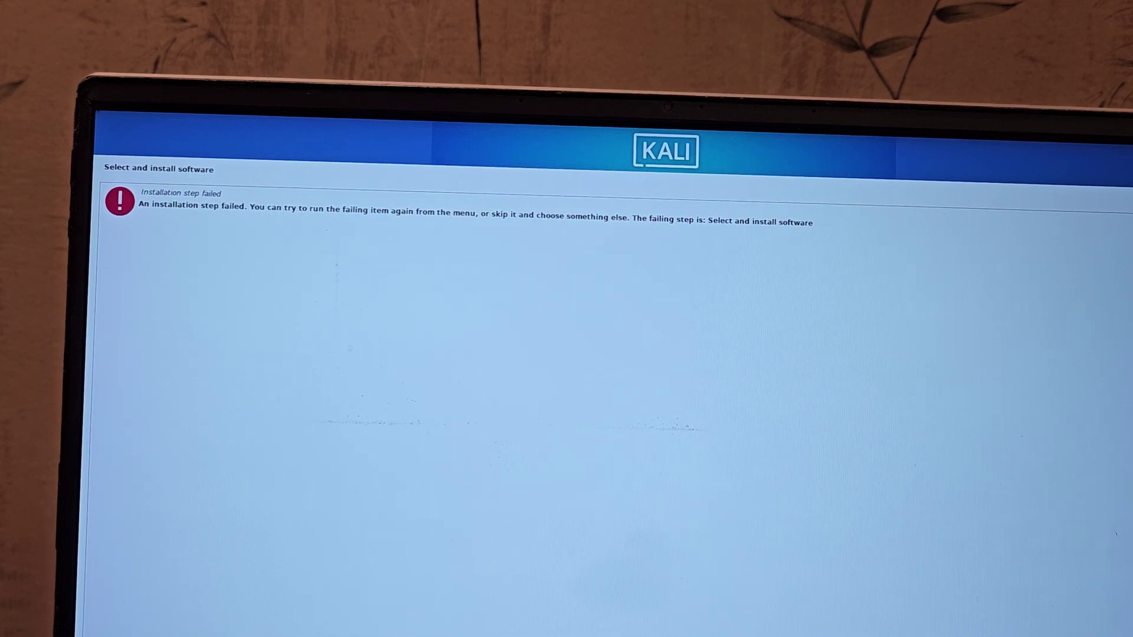
# - Dismiss the 'Installation step failed' notice to return to the installer main menu
pyautogui.press('Return')
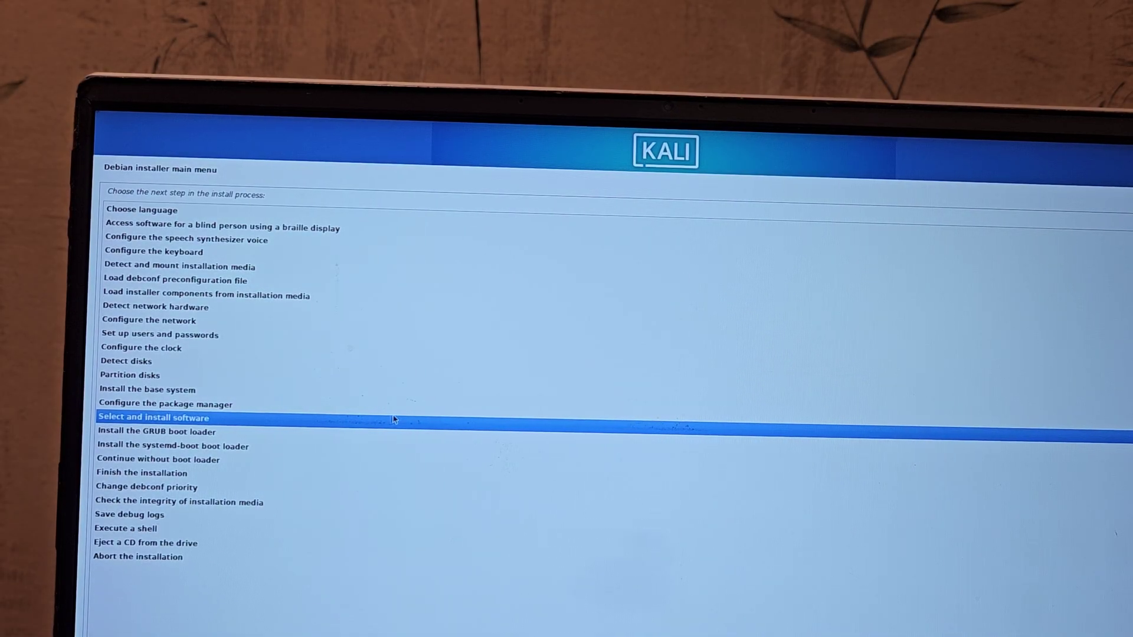
# - Rerun software selection, keeping 'Collection of tools' and 'top10' ticked
pyautogui.press('Return')
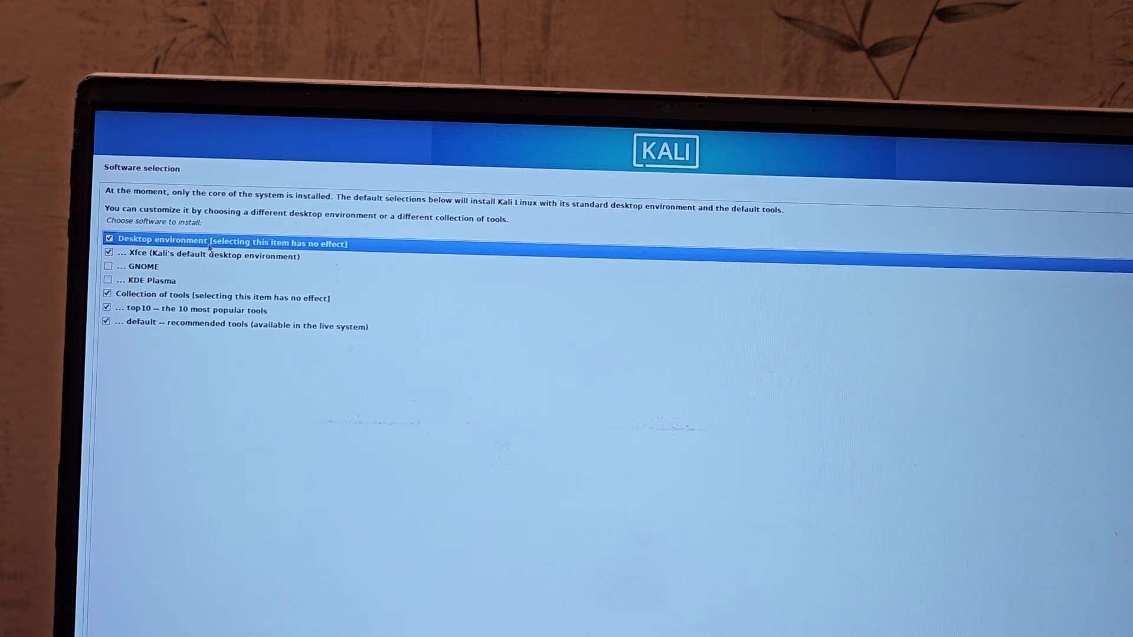
pyautogui.click(108, 295)
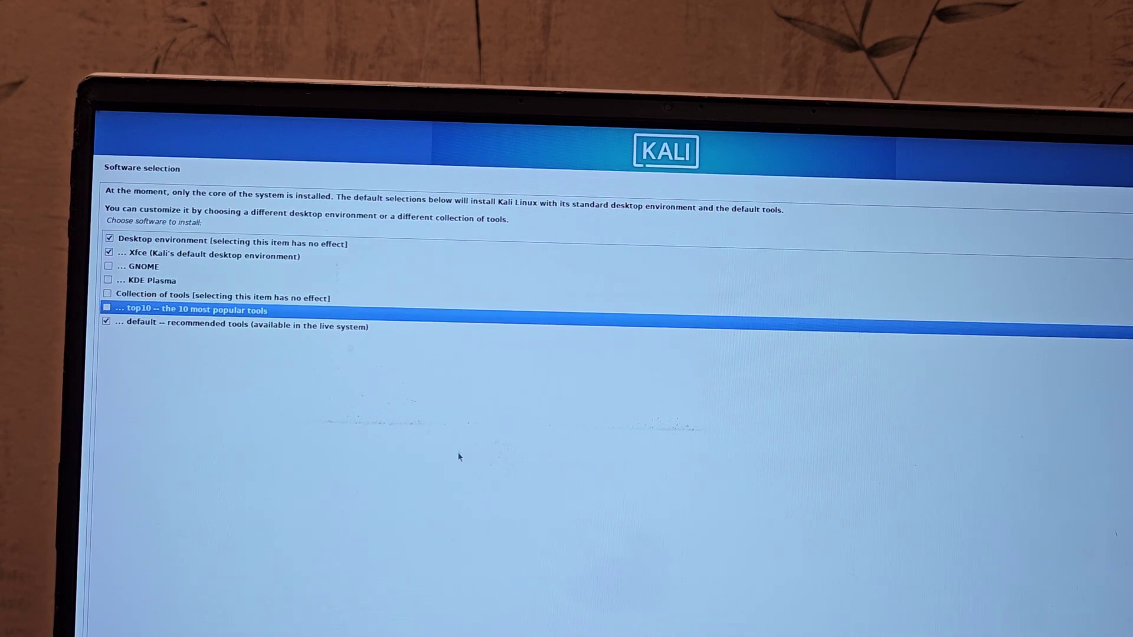
pyautogui.click(107, 295)
pyautogui.click(107, 307)
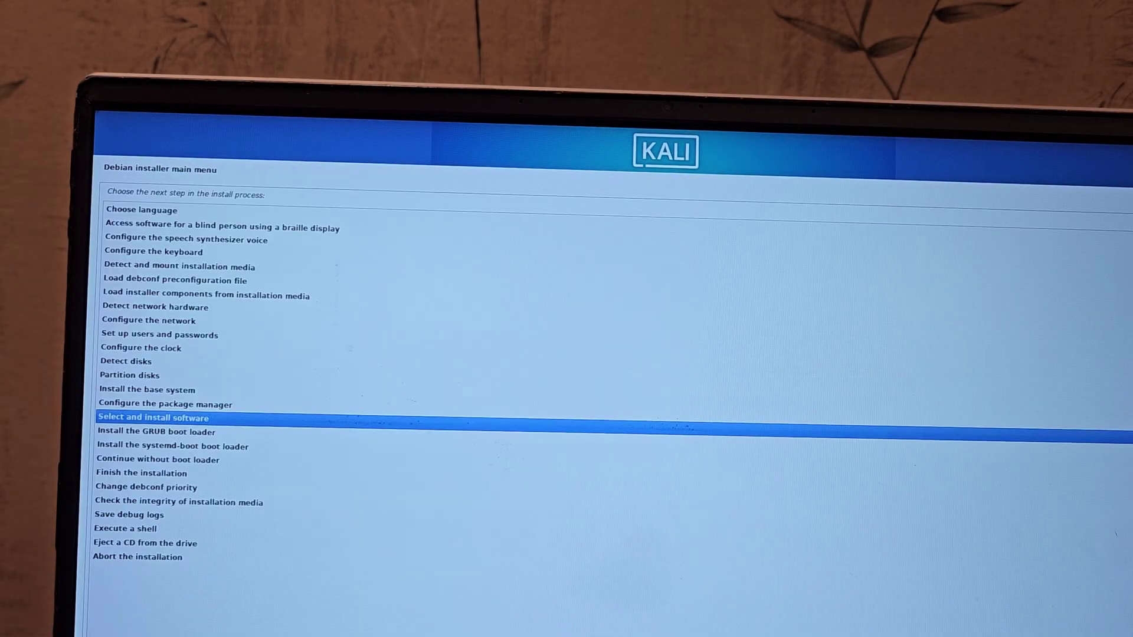
# - Install the GRUB boot loader, approving os-prober detection of other operating systems
pyautogui.click(168, 433)
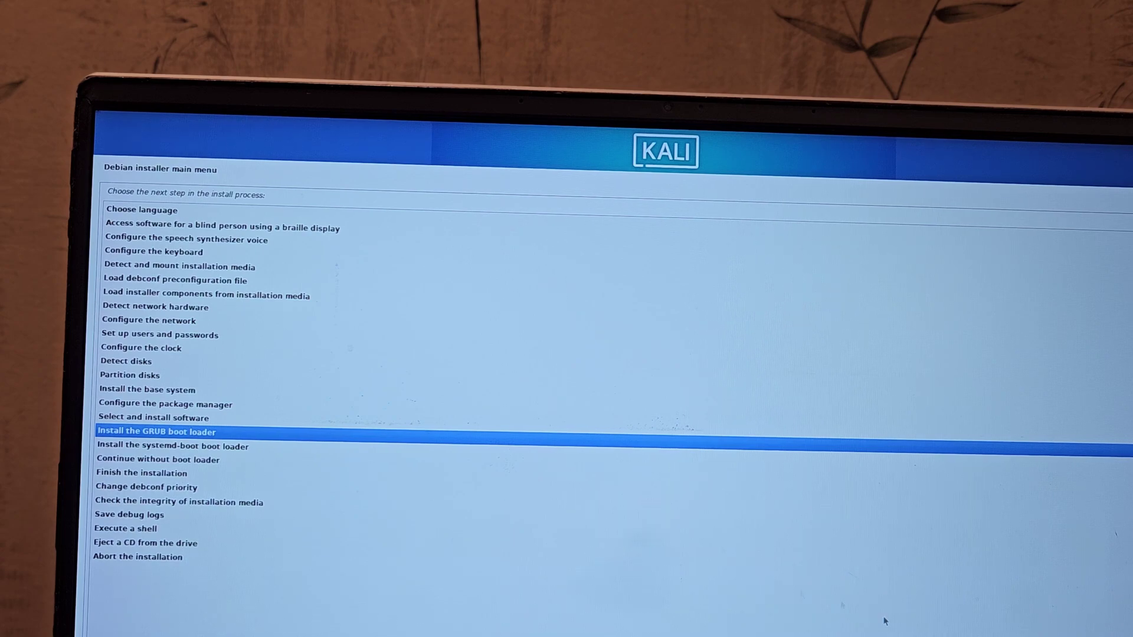
pyautogui.press('Return')
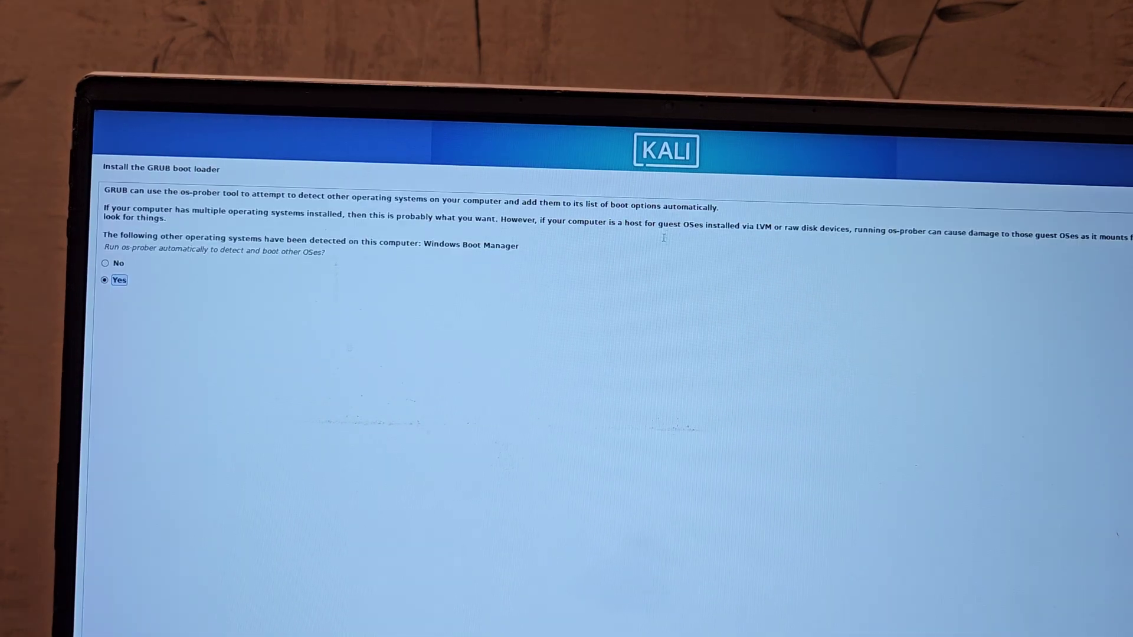
pyautogui.press('Return')
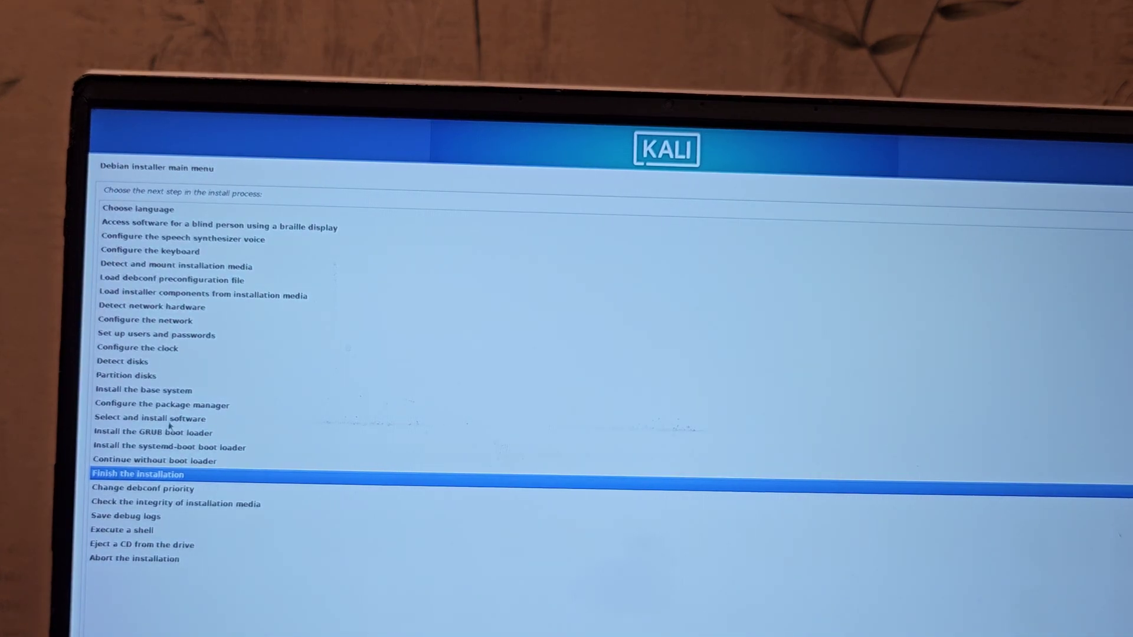
# - Launch 'Select and install software' again from the main menu
pyautogui.click(170, 420)
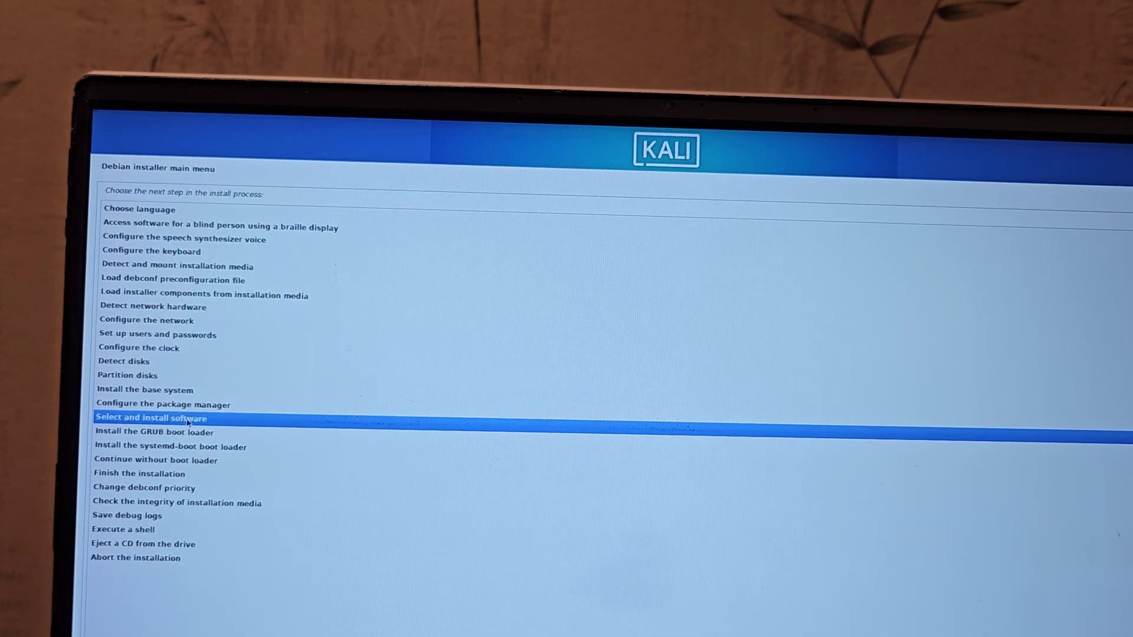
pyautogui.doubleClick(188, 419)
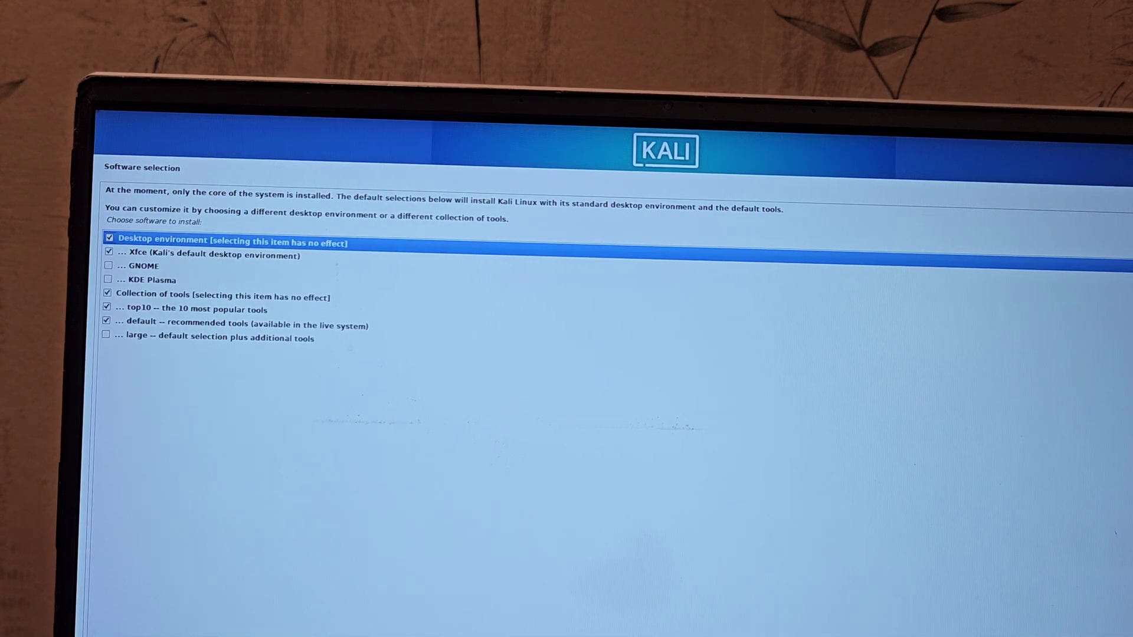
pyautogui.click(974, 608)
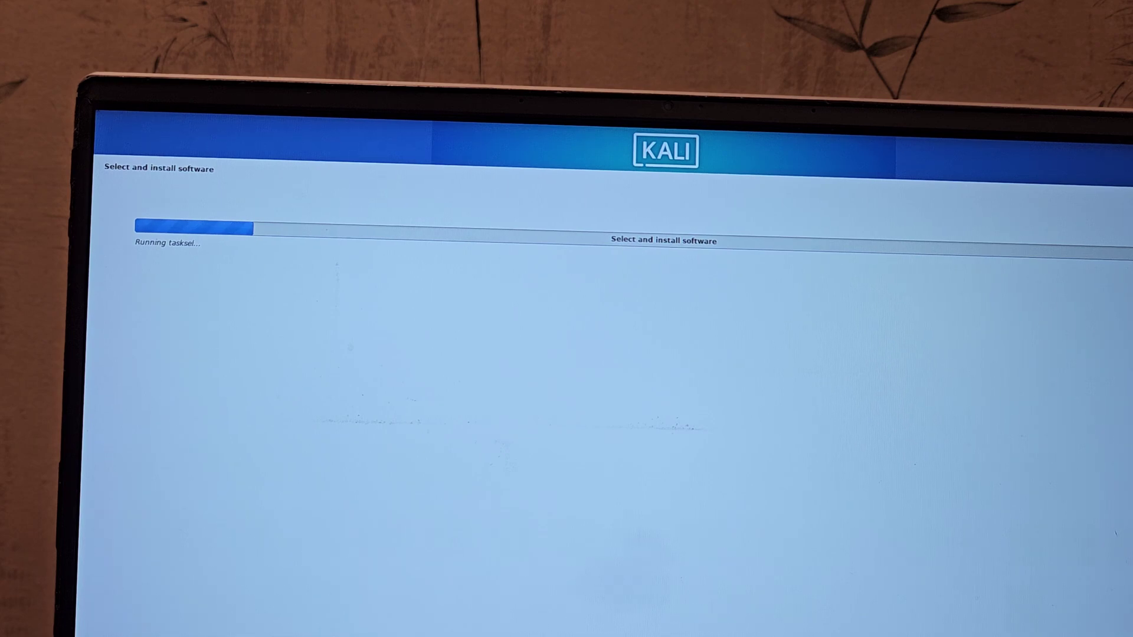